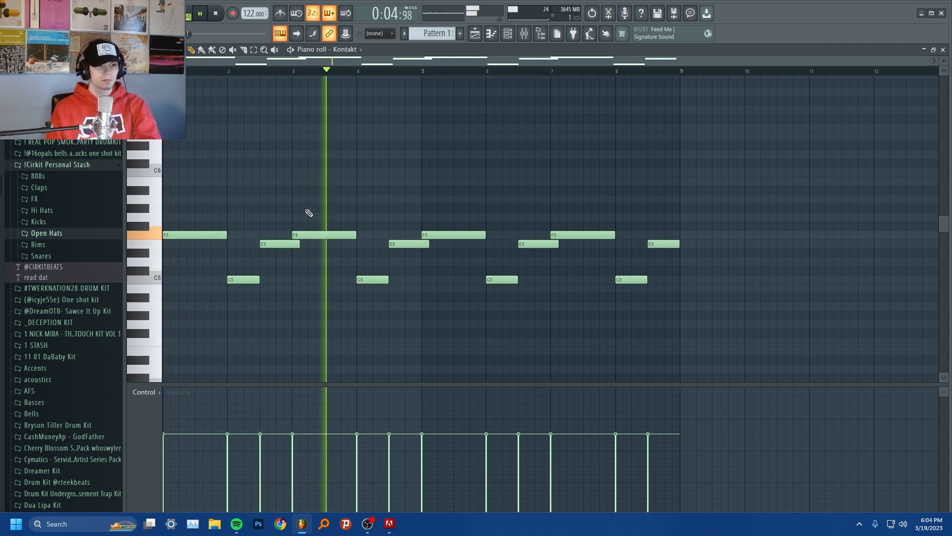
Step: Open the first Fruity parametric EQ 2 on Insert 1, sweep its low cut down, play the melody, and raise the cut again
scroll(338, 214, "down", 3)
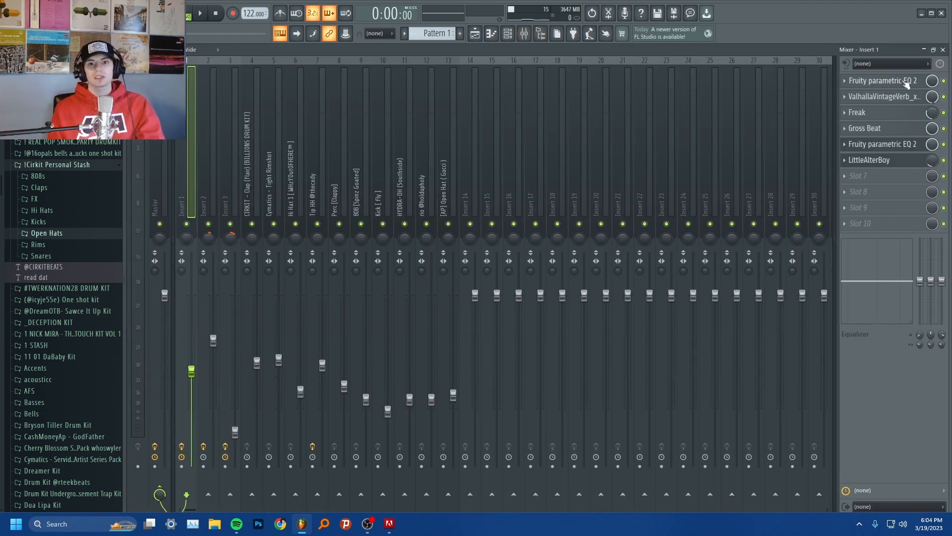
left_click(907, 82)
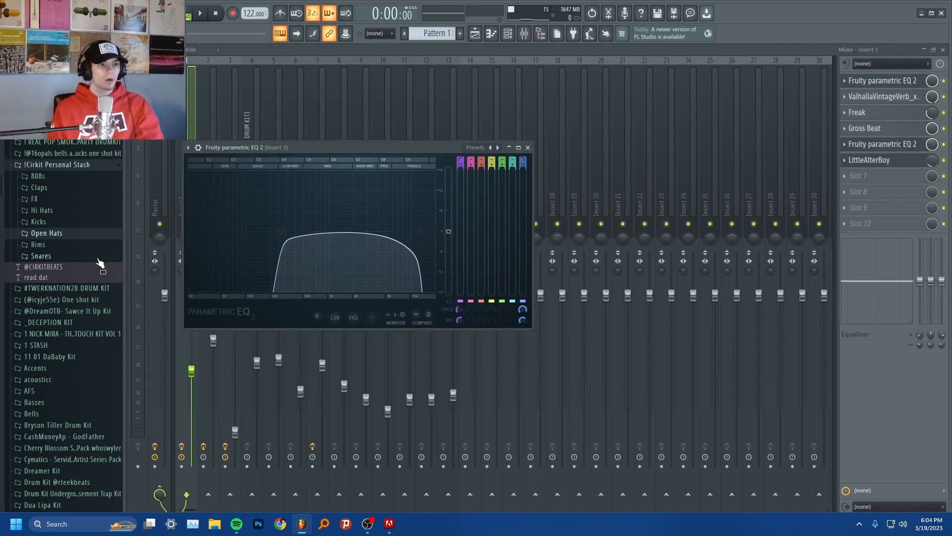
left_click_drag(281, 232, 187, 232)
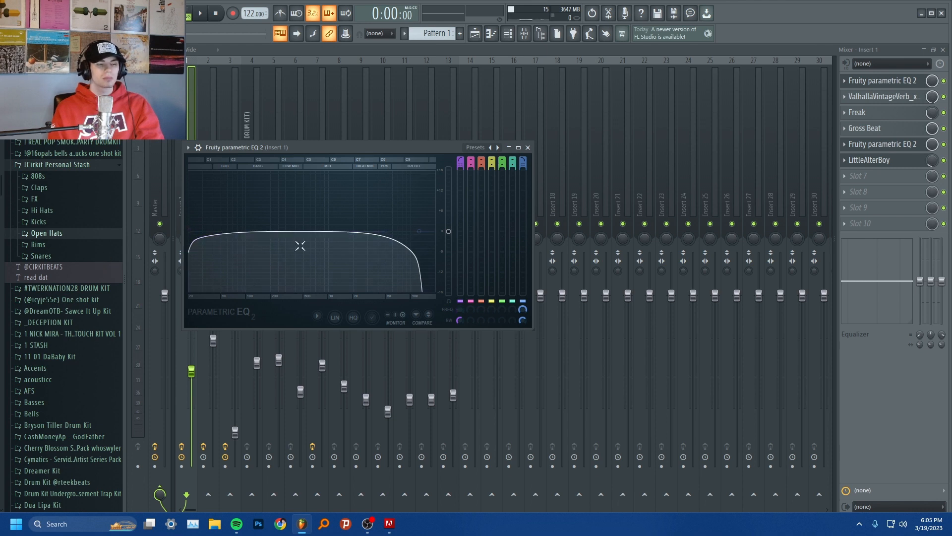
key("space")
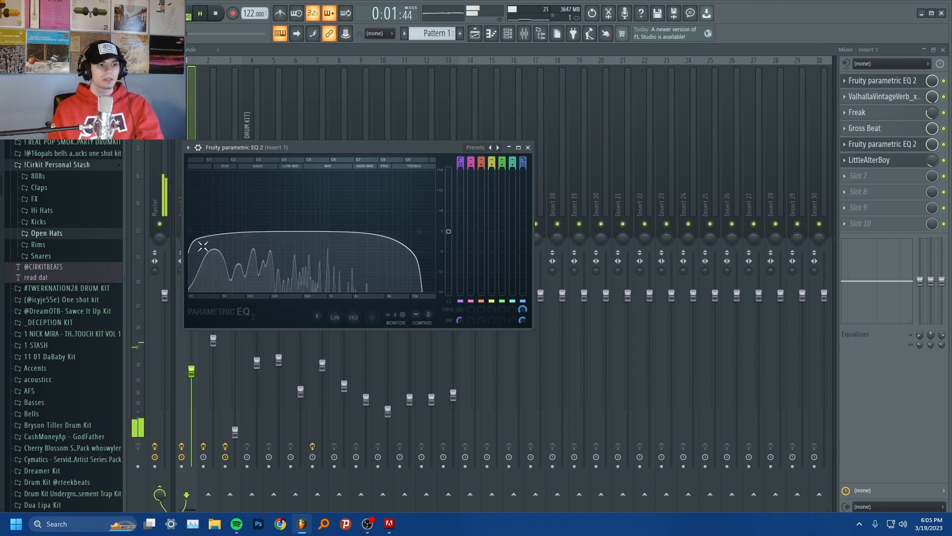
left_click_drag(189, 232, 269, 231)
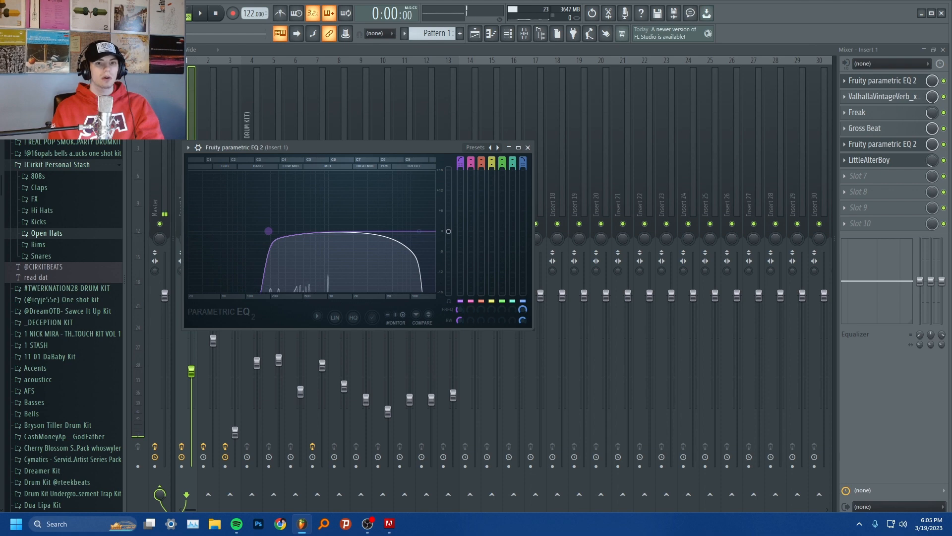
Step: Review the ValhallaVintageVerb, Freak, Gross Beat and second Fruity parametric EQ 2 settings on Insert 1
left_click(888, 97)
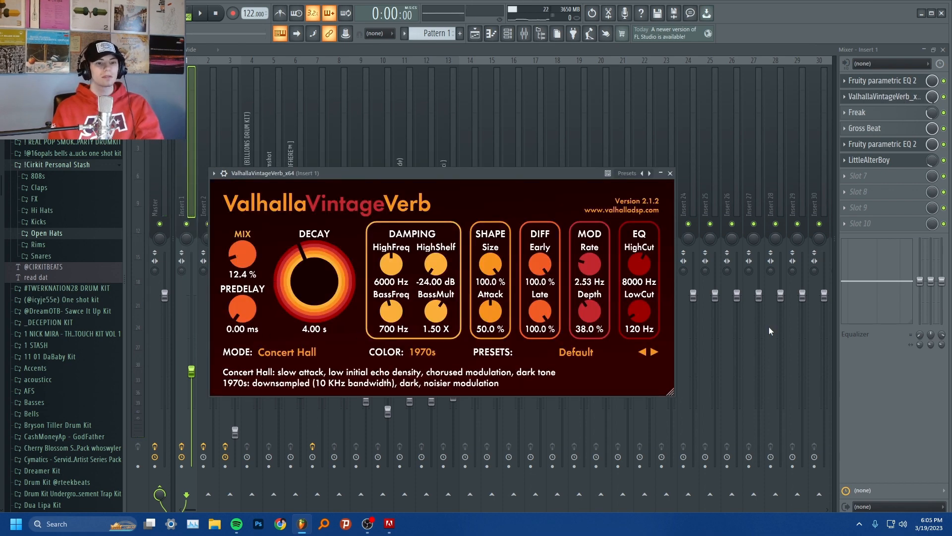
left_click(863, 95)
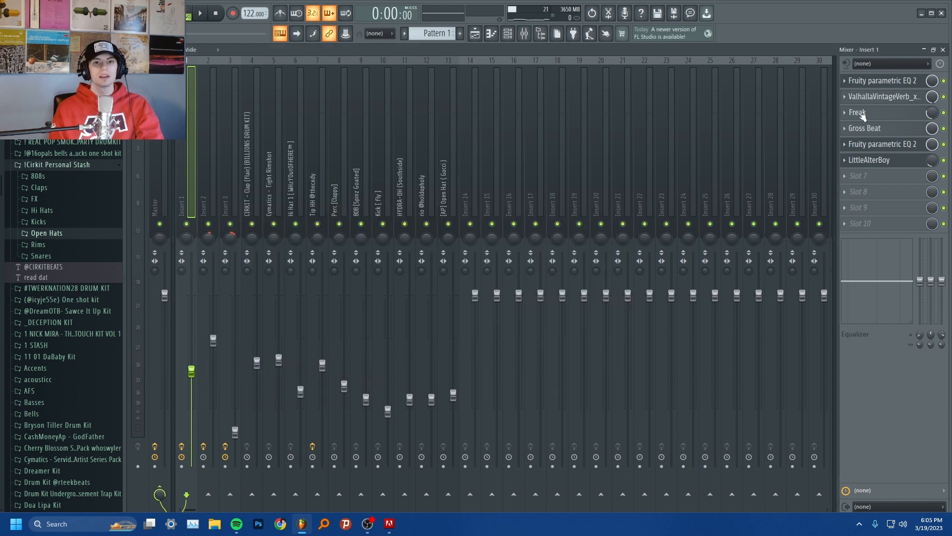
left_click(865, 113)
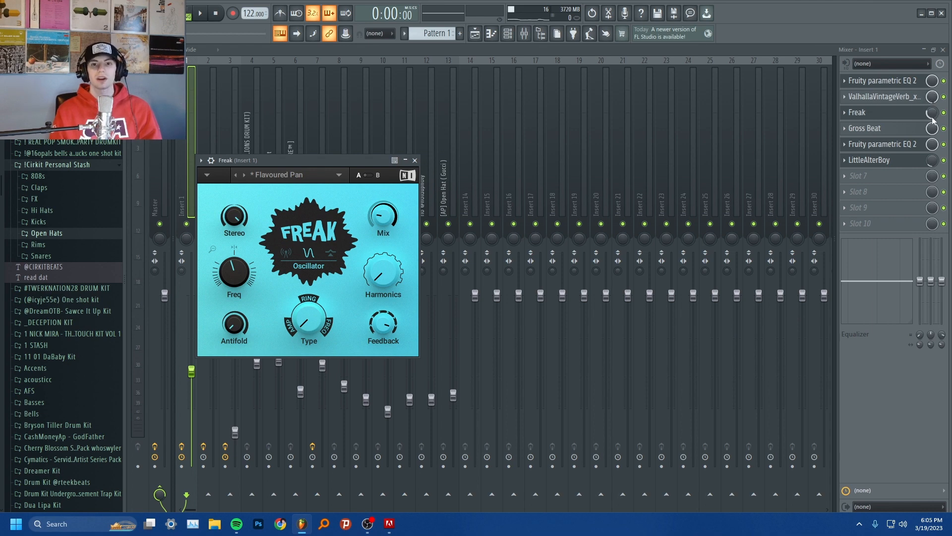
left_click(885, 128)
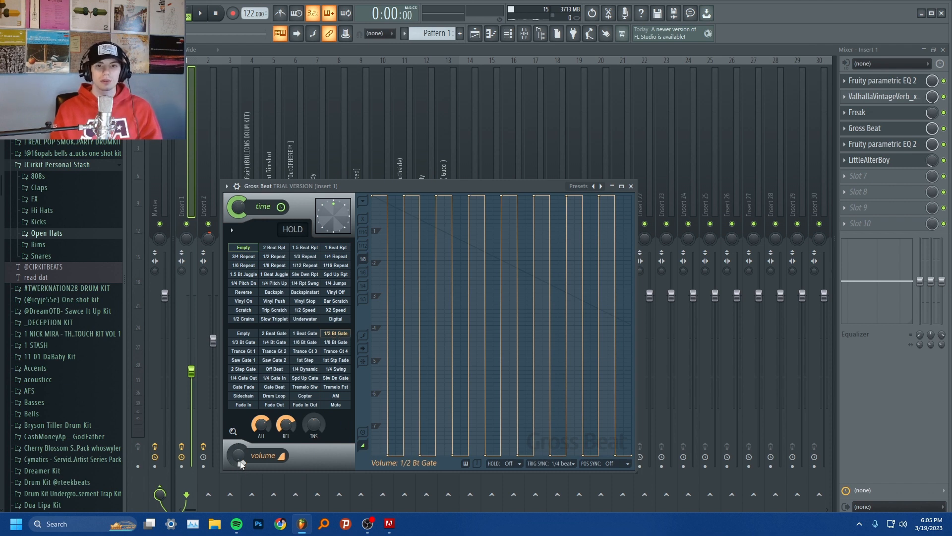
left_click(917, 145)
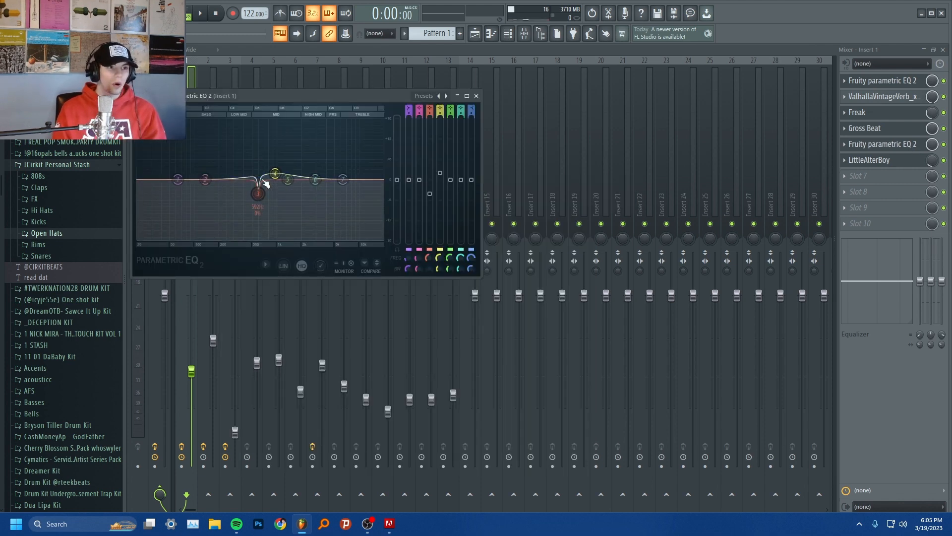
Step: Open LittleAlterBoy on Insert 1, raise its slot mix level to full, and play the melody
left_click(888, 160)
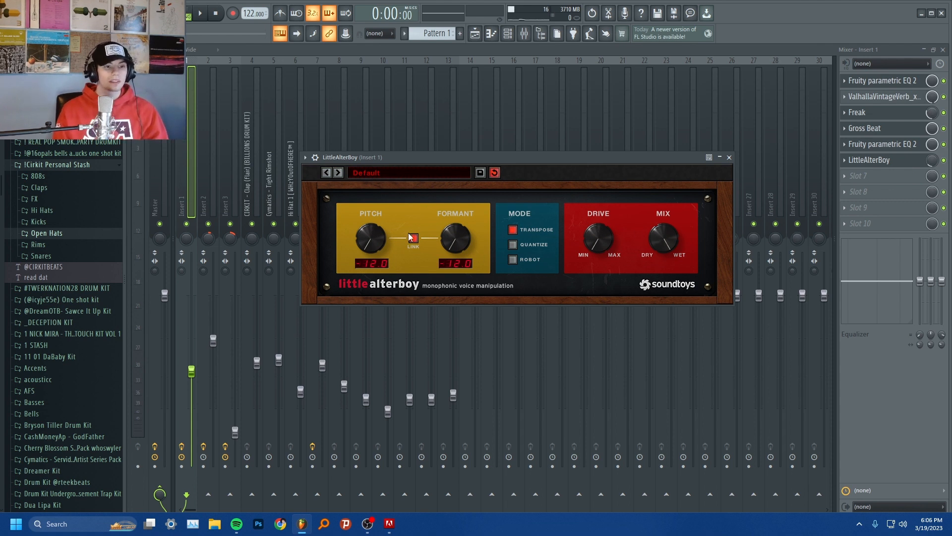
left_click(933, 163)
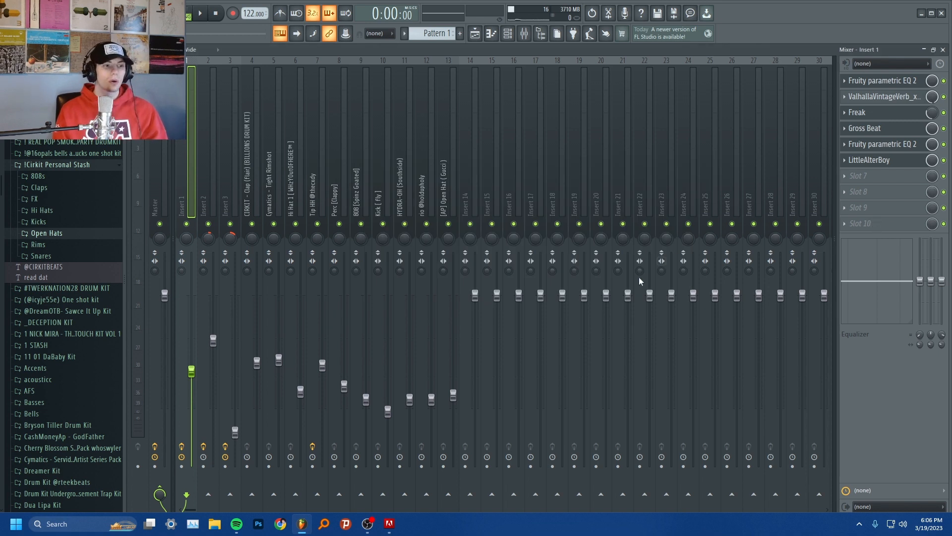
key("space")
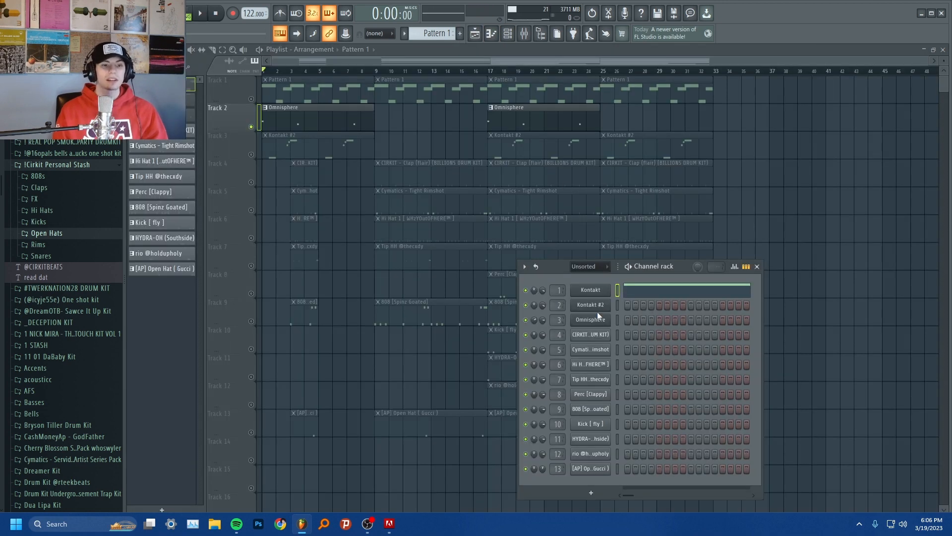
Step: Open the Omnisphere channel's instrument, view its notes in the piano roll, and play the pattern
left_click(591, 320)
left_click_drag(392, 127, 410, 44)
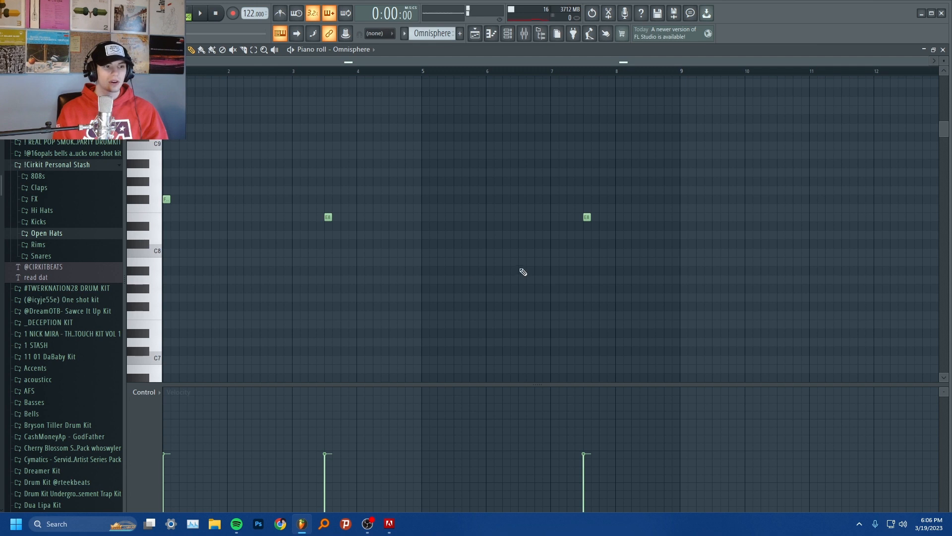
key("space")
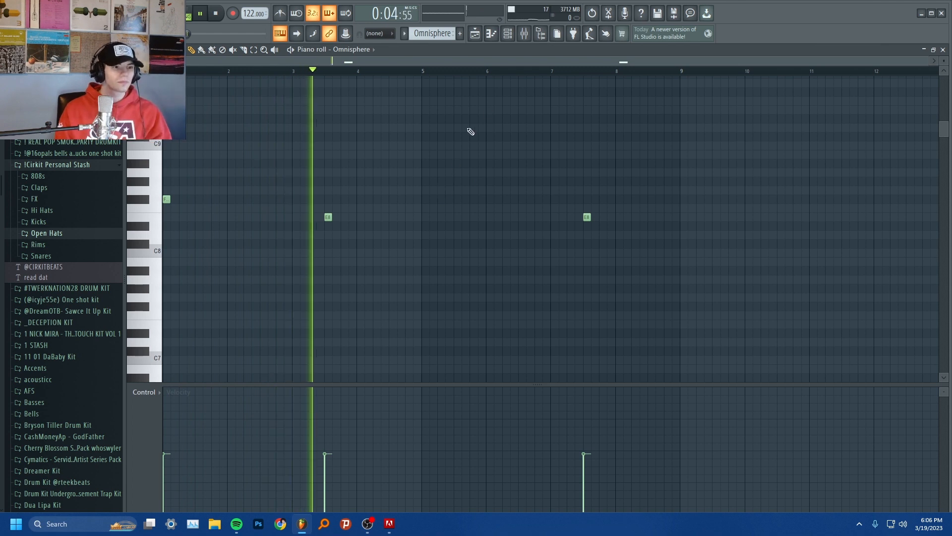
key("space")
Step: Review the Fruity parametric EQ 2, ValhallaVintageVerb and PanMan settings on Insert 3 in the mixer
left_click(524, 33)
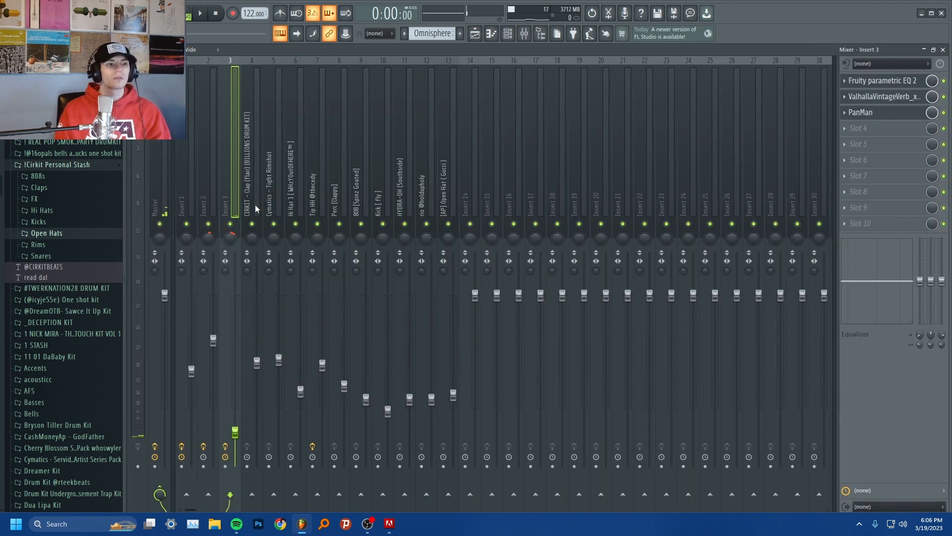
left_click(888, 81)
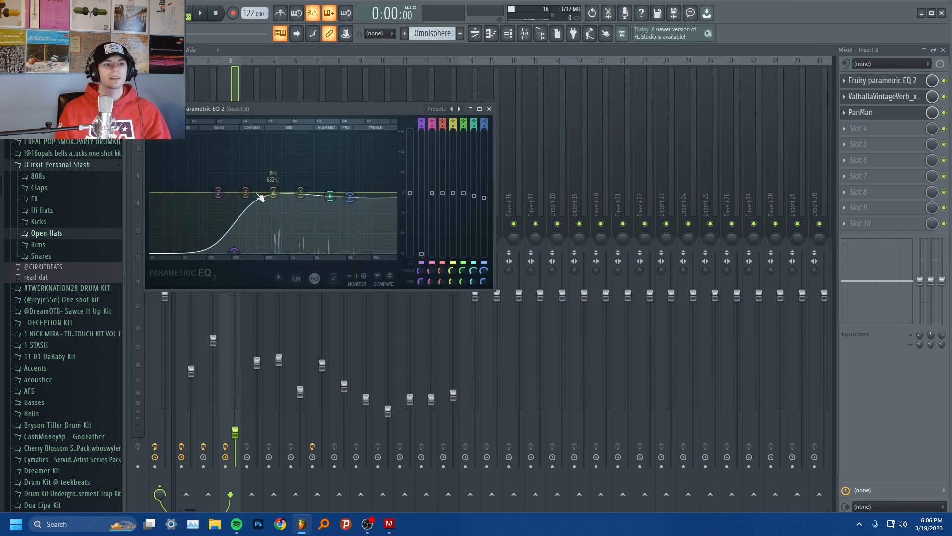
left_click(912, 96)
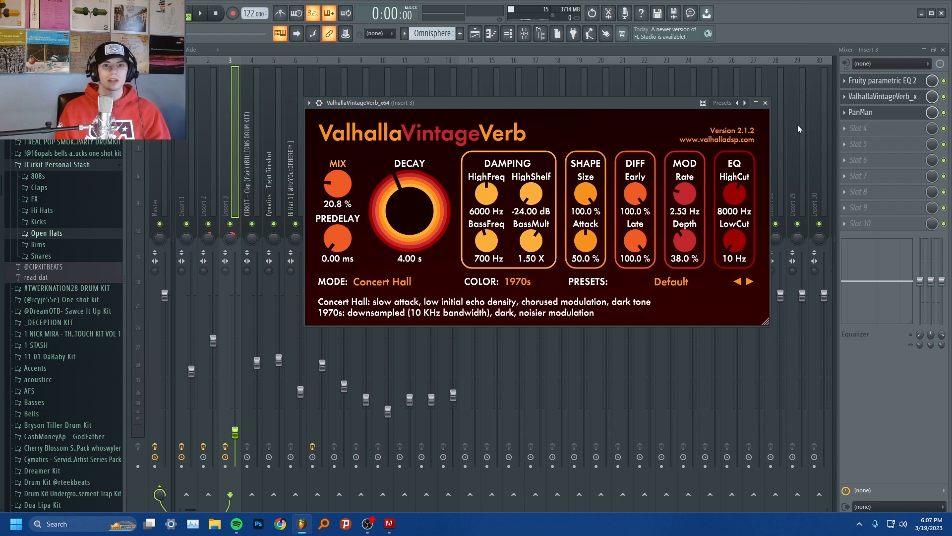
left_click(865, 113)
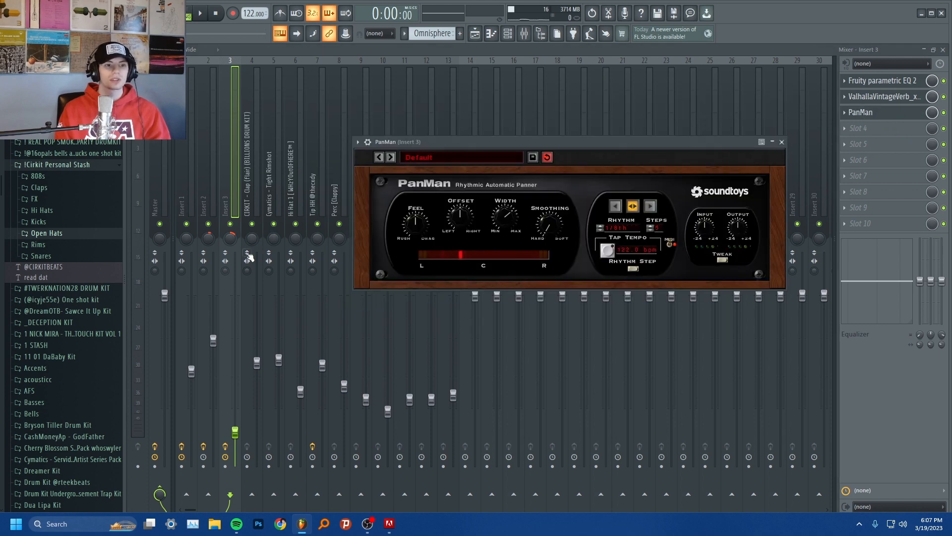
left_click(782, 142)
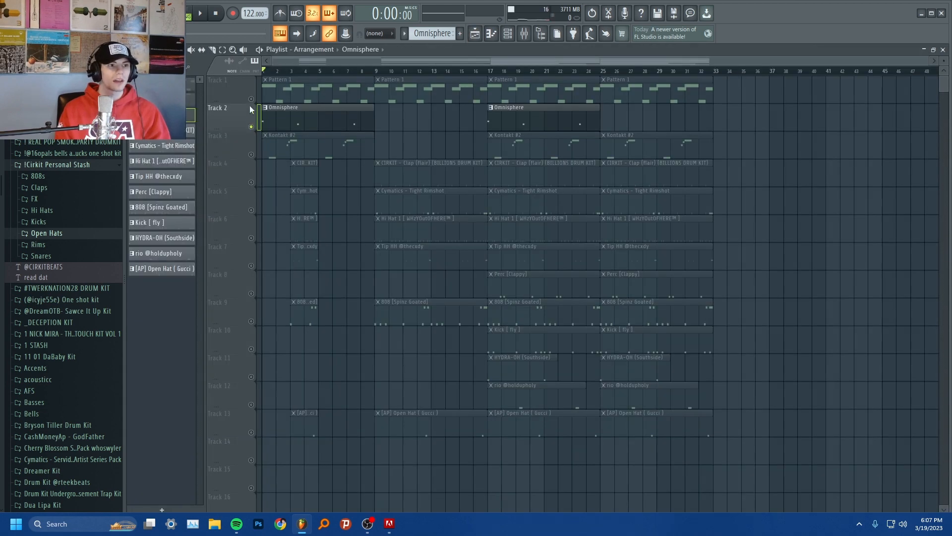
Step: Play the main melody together with the Omnisphere part and follow the Omnisphere notes in the piano roll
key("space")
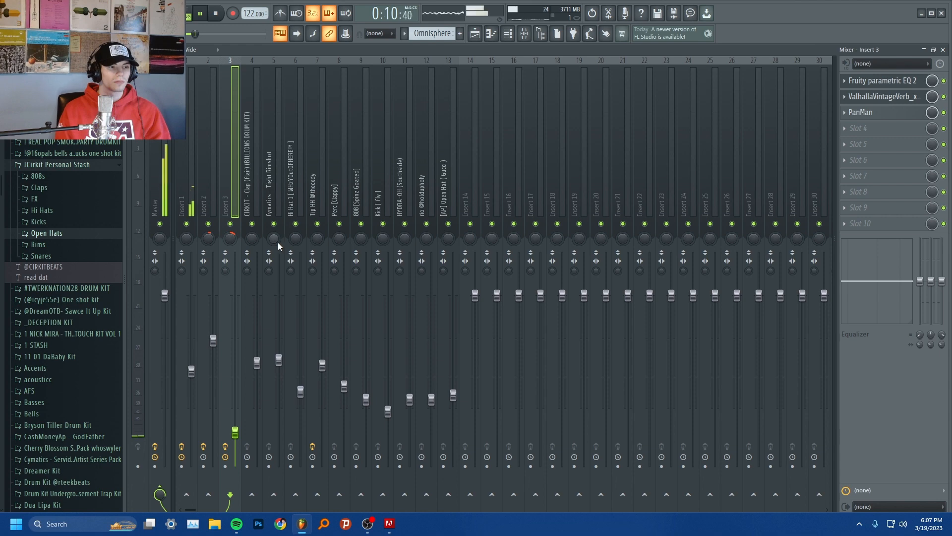
left_click(506, 35)
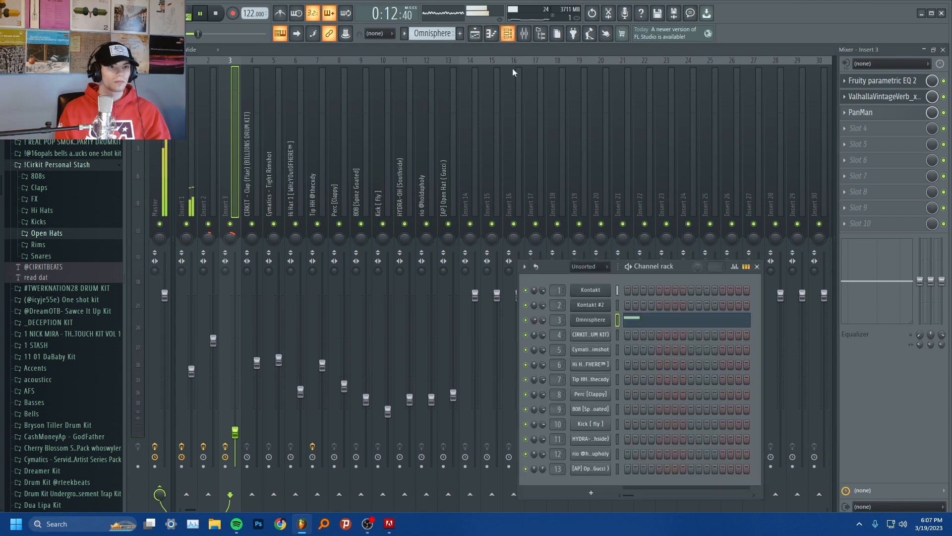
left_click(659, 323)
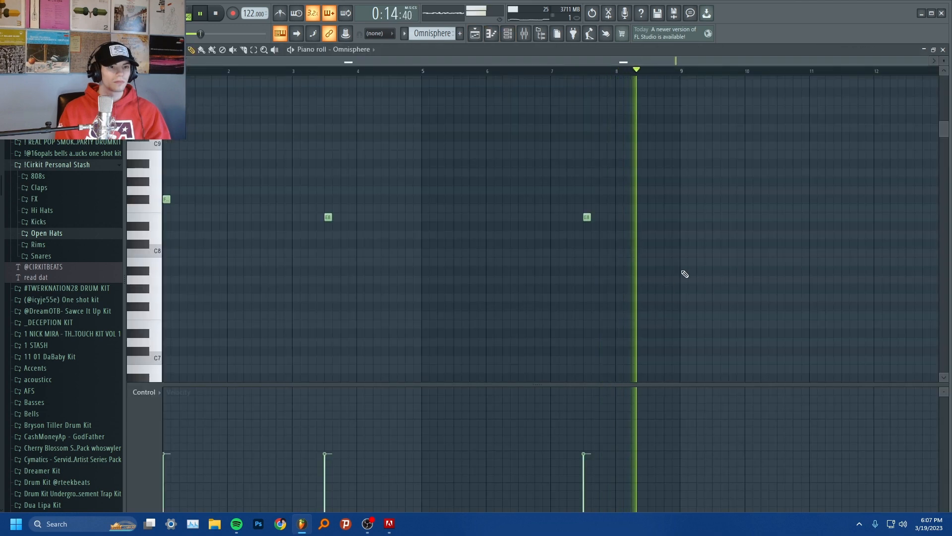
key("space")
Step: Open the Kontakt #2 channel from the channel rack to view its Yangqin - Autumn Wind instrument, then close it
left_click(508, 34)
left_click(513, 40)
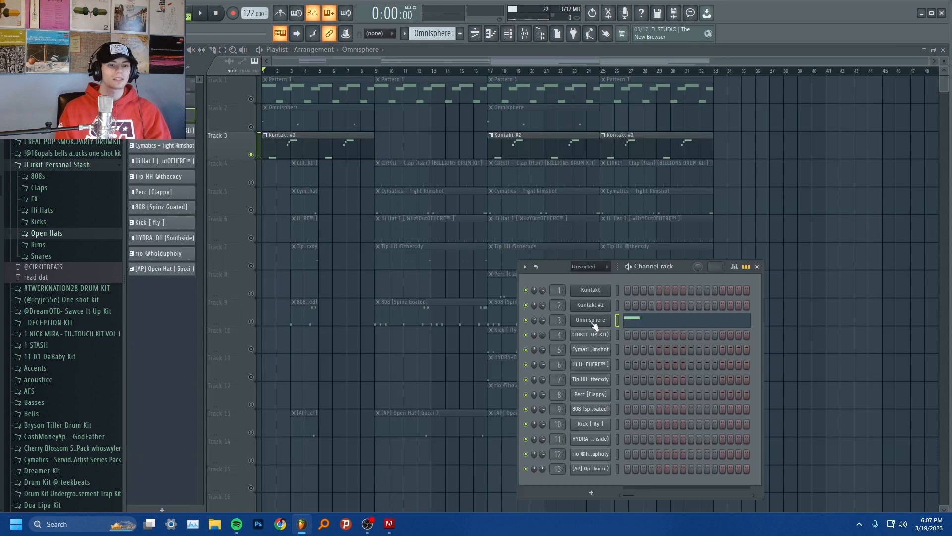
left_click(591, 305)
left_click_drag(486, 132, 480, 79)
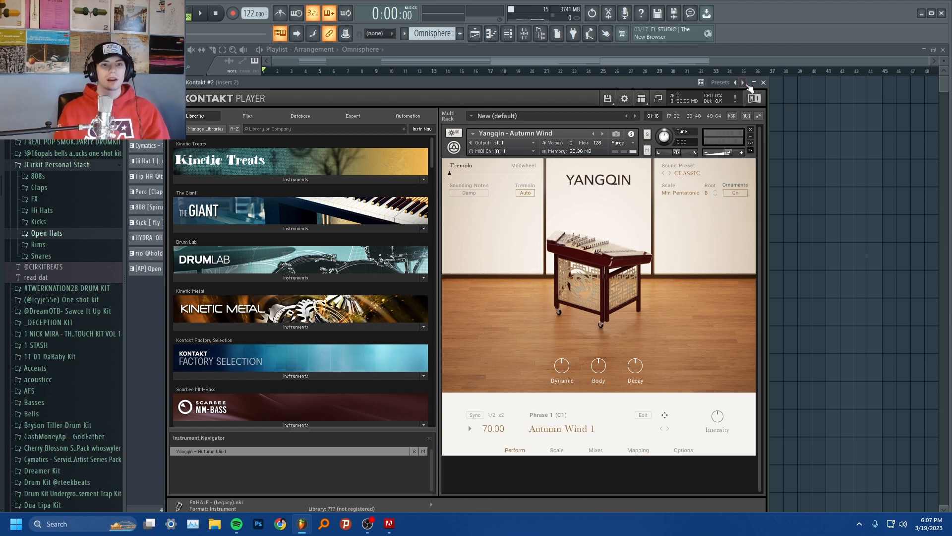
left_click(764, 83)
Step: Open the Kontakt #2 pattern on Track 3 in the piano roll and play its notes
double_click(334, 154)
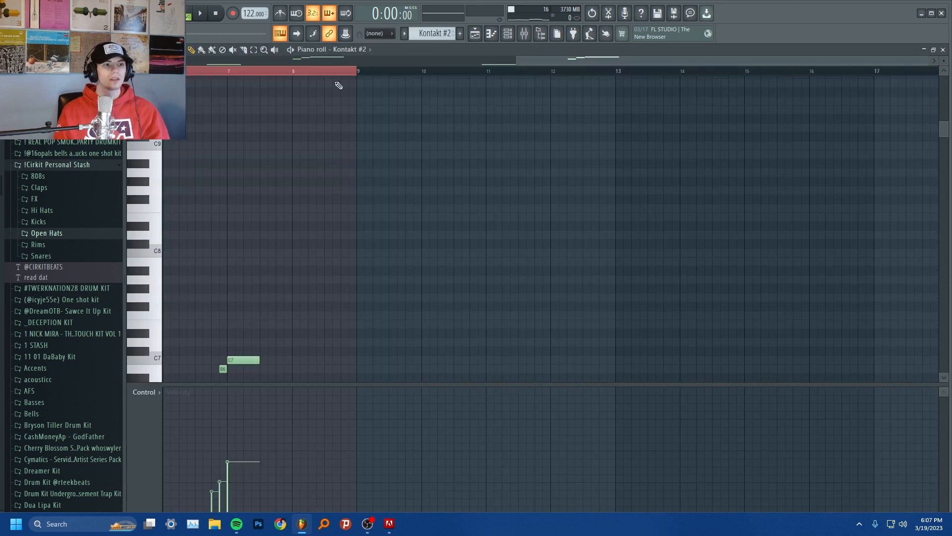
scroll(339, 135, "down", 5)
key("space")
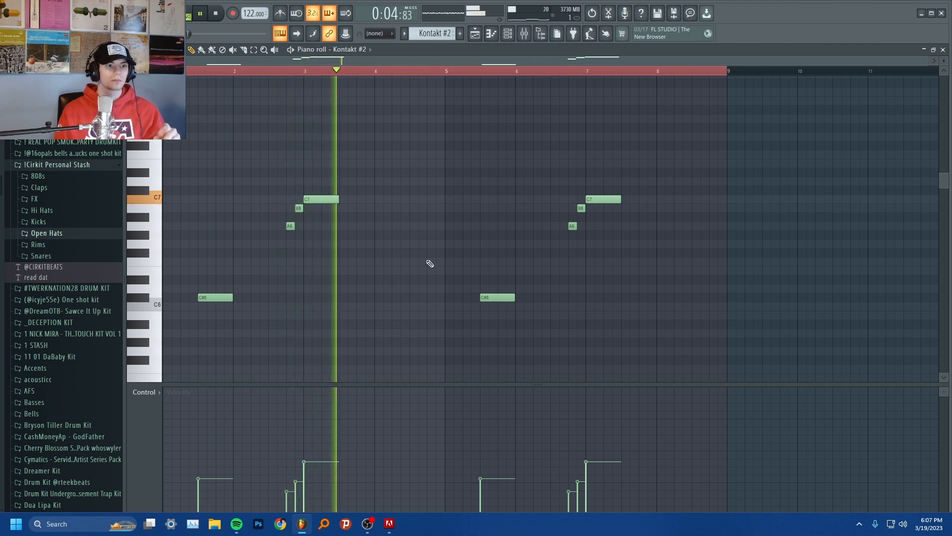
key("space")
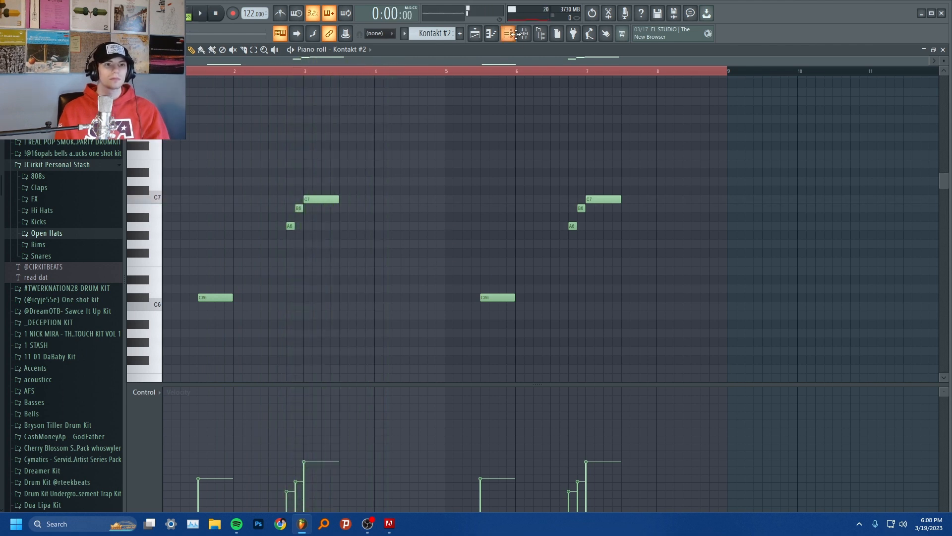
Step: Review the Fruity Delay 3 and ValhallaVintageVerb settings on Insert 2 in the mixer
left_click(524, 34)
left_click(885, 81)
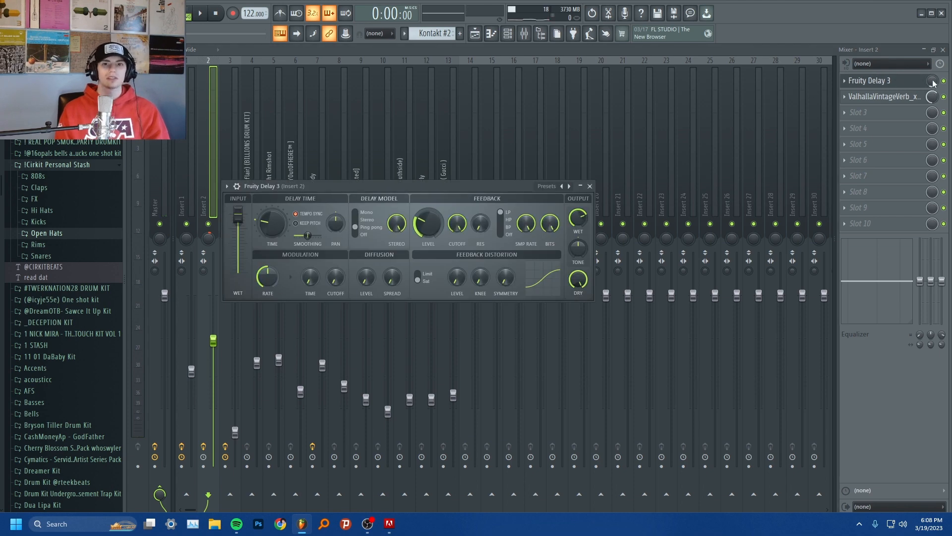
left_click(917, 101)
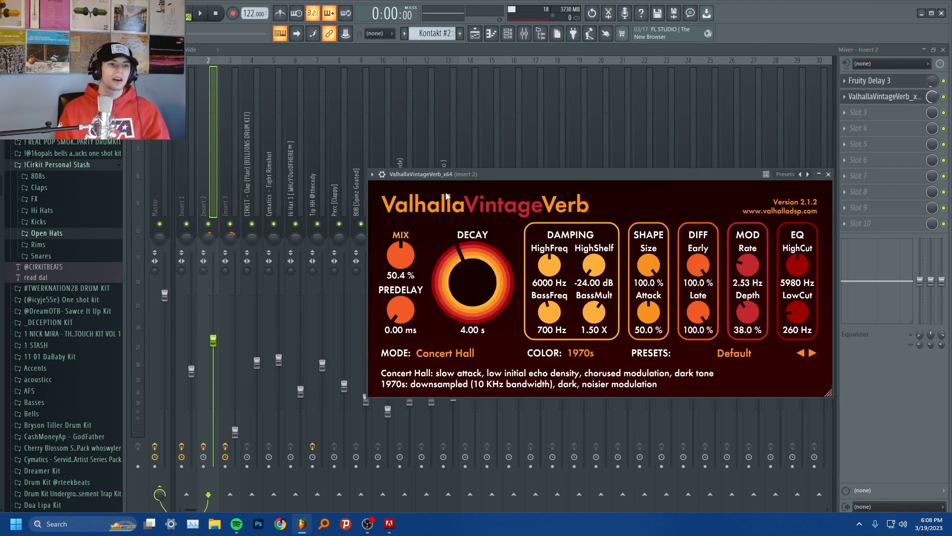
left_click_drag(463, 174, 308, 95)
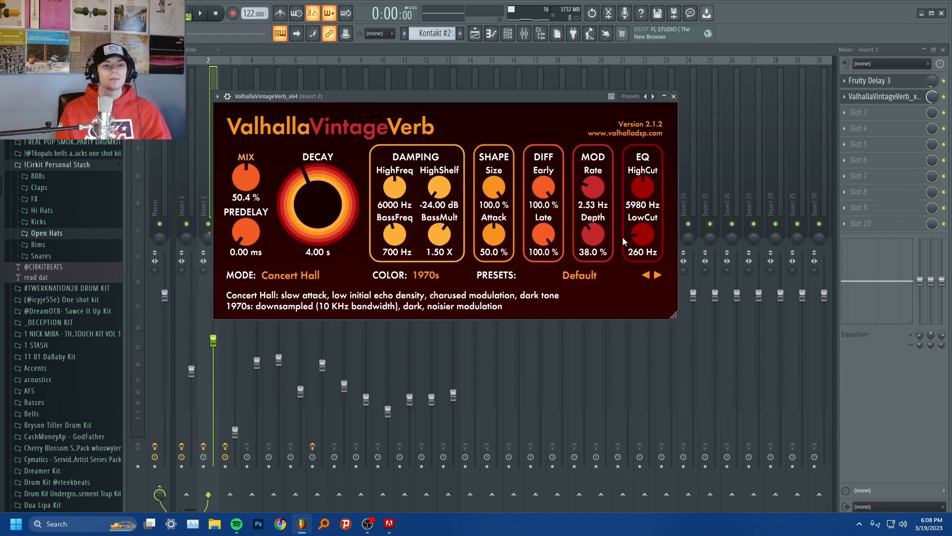
left_click(674, 96)
Step: Unmute Tracks 1 and 2 in the playlist alongside Track 3 and play the melodies together
key("F5")
left_click(251, 126)
left_click(251, 99)
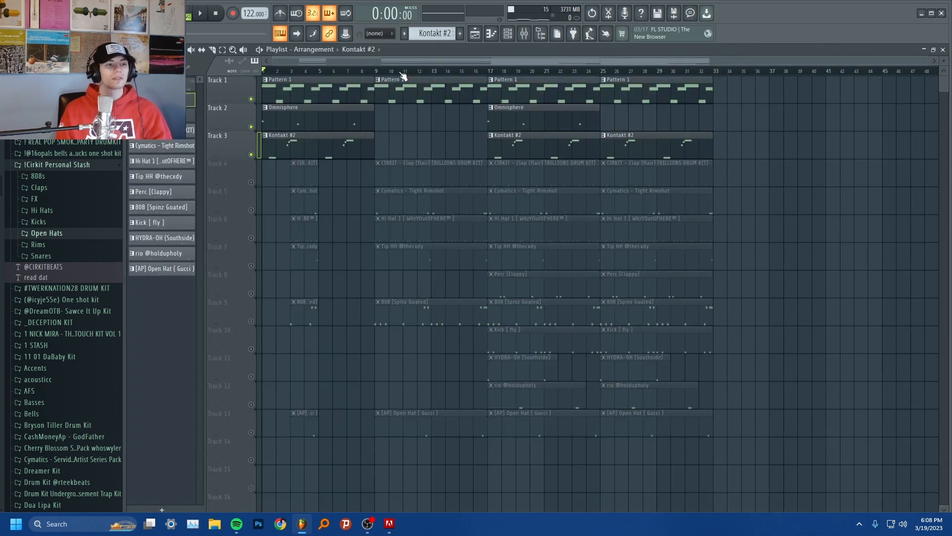
key("space")
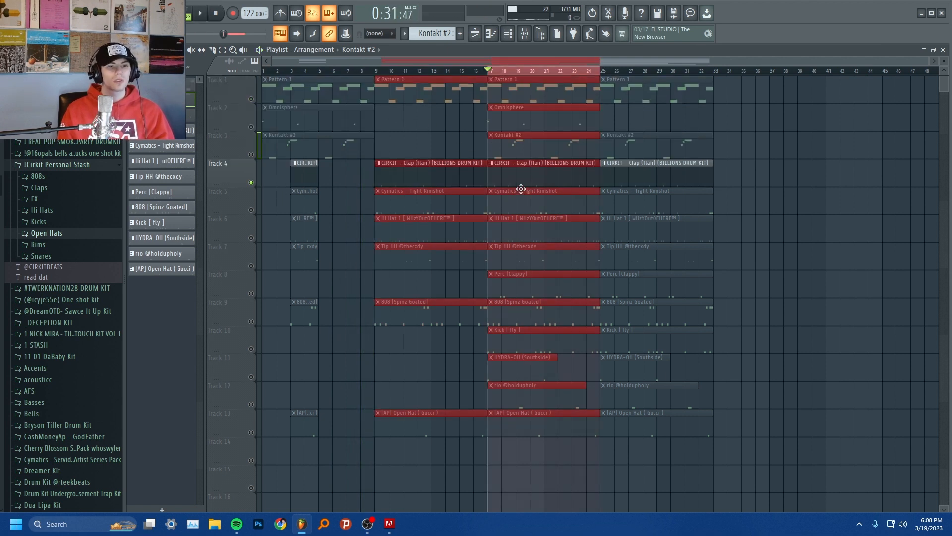
Step: Open the CIRKIT - Clap (flair) pattern on Track 4 in the piano roll and play it
double_click(520, 186)
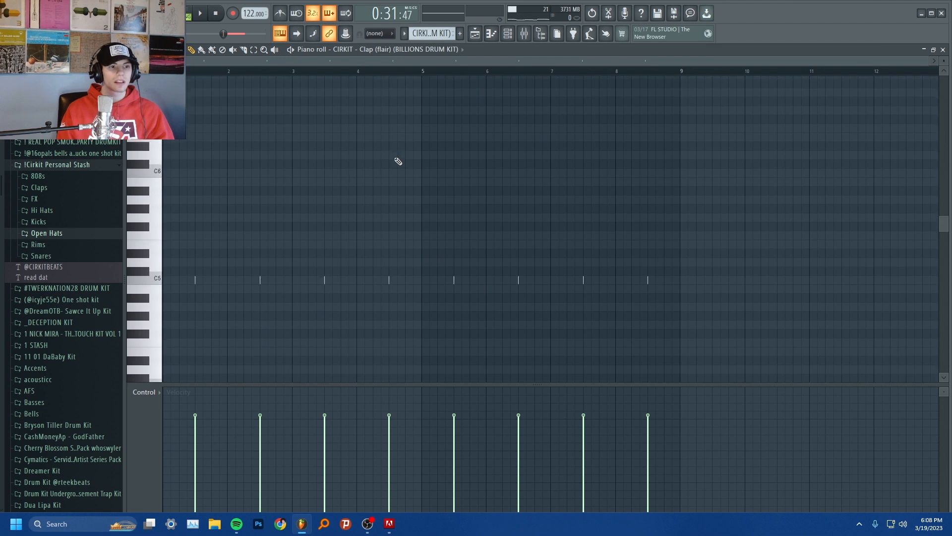
scroll(399, 161, "down", 3)
key("space")
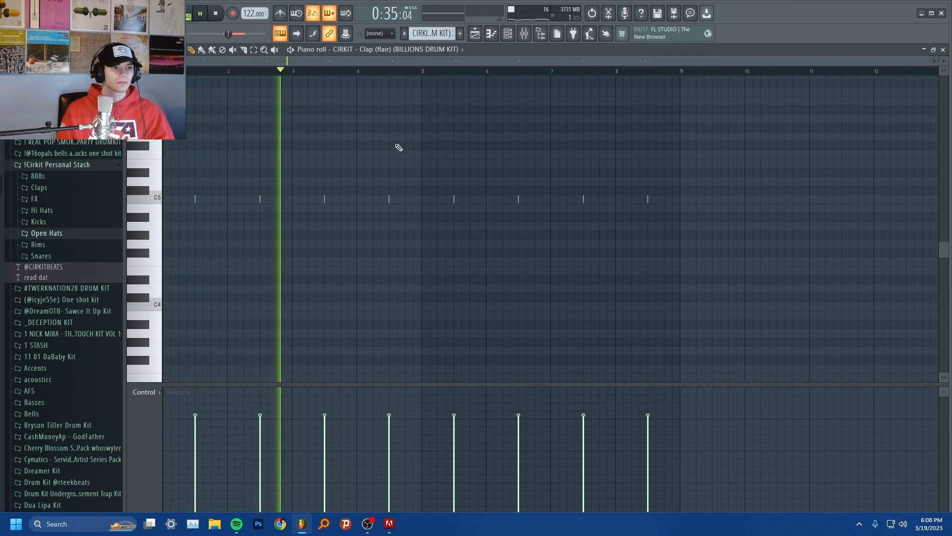
Step: Open the Cymatics - Tight Rimshot pattern on Track 5 in the piano roll and play it
key("space")
right_click(435, 200)
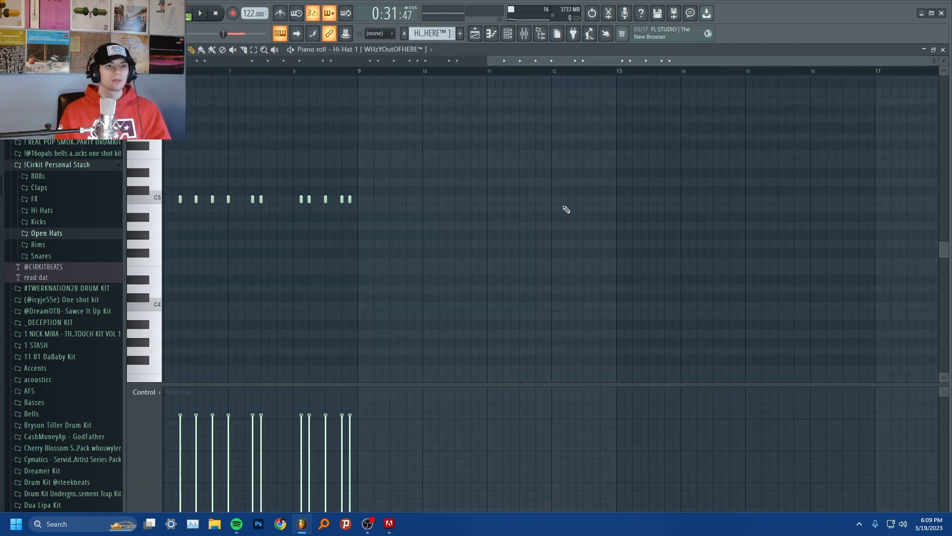
left_click_drag(660, 61, 560, 68)
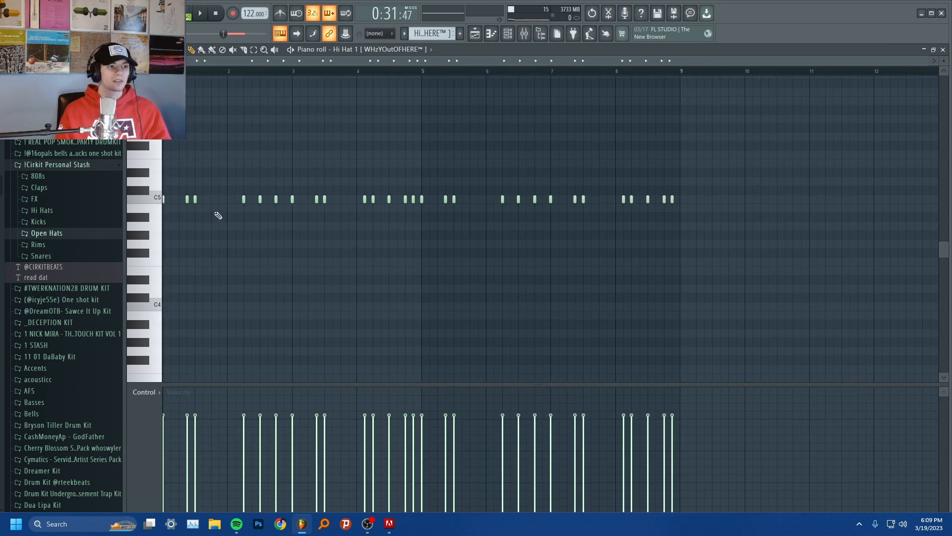
Step: Play the Hi Hat 1 pattern from Track 6 in the piano roll and stop playback
key("space")
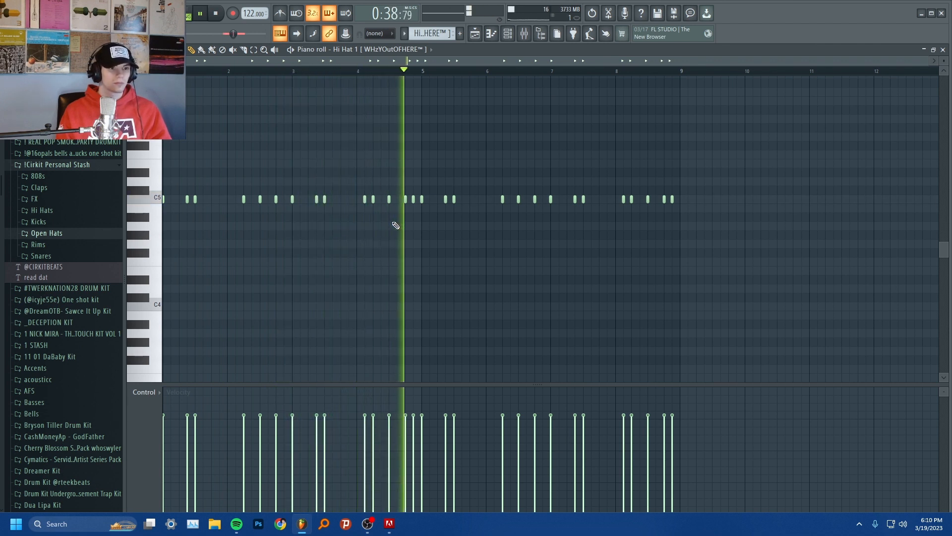
key("space")
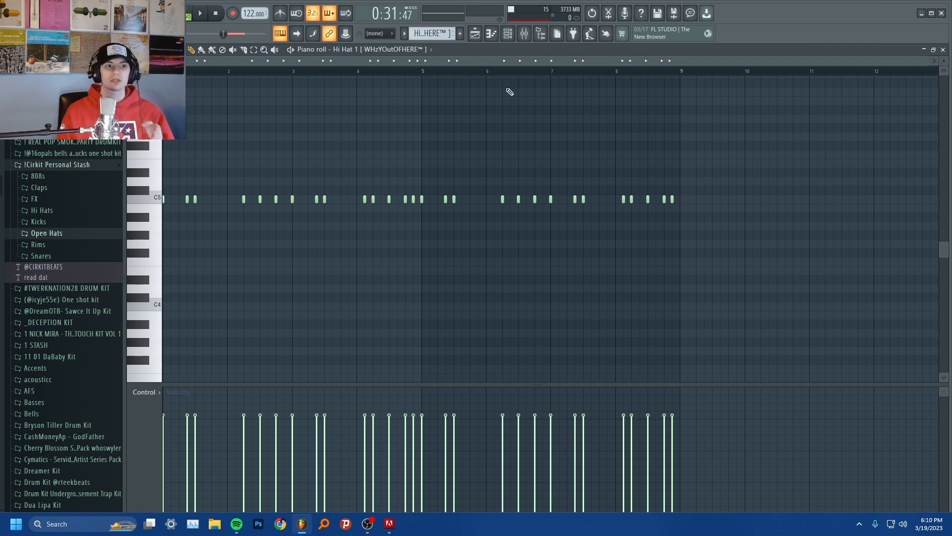
Step: Open the Tip HH pattern on Track 7 in the piano roll and play its notes
left_click(483, 40)
double_click(517, 263)
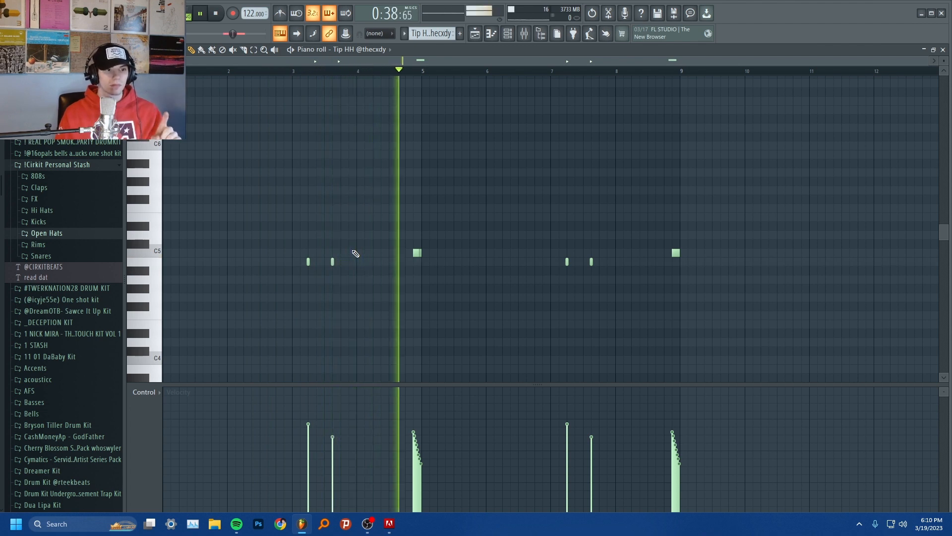
key("space")
Step: Review the Fruity Reeverb 2 settings on the Tip HH track in the mixer
left_click(526, 33)
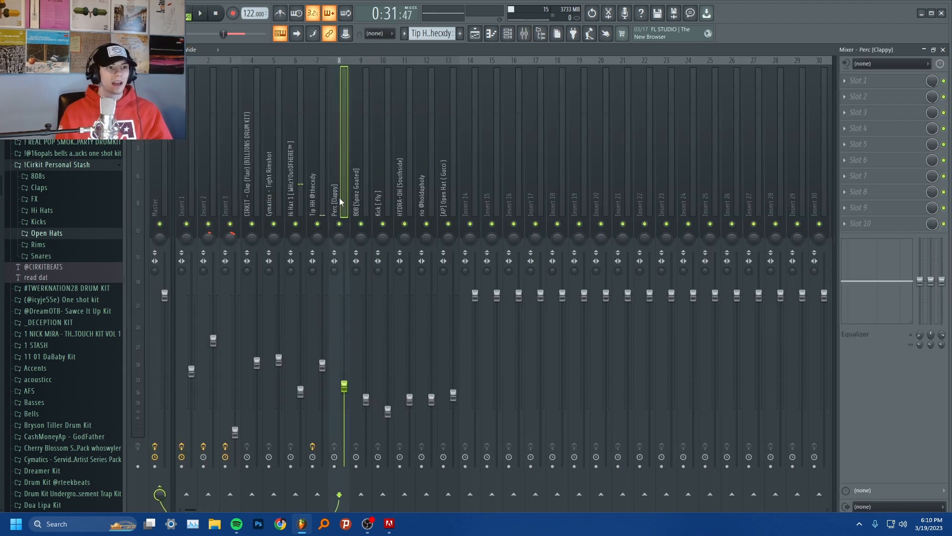
left_click(865, 85)
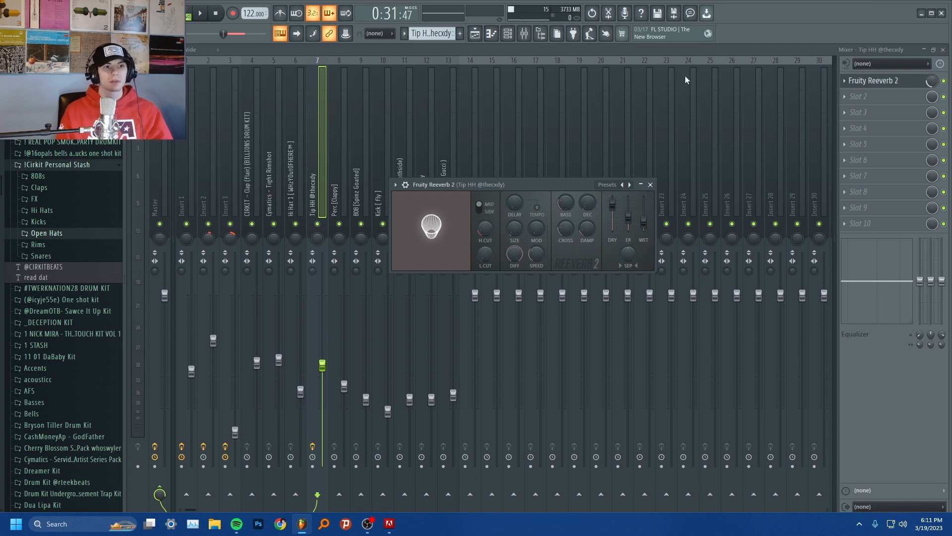
Step: Open the 808 [Spinz Goated] pattern on Track 9 in the piano roll and play its notes
left_click(475, 33)
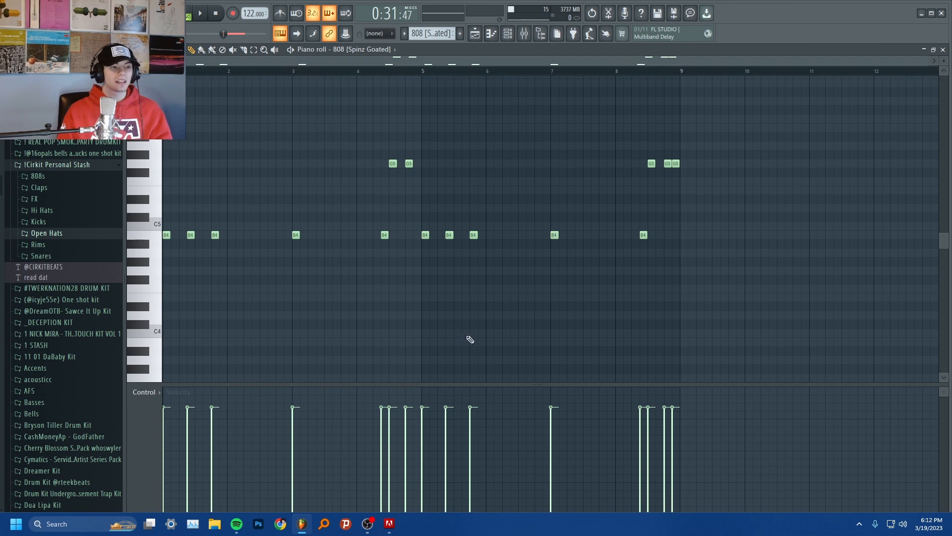
scroll(235, 319, "up", 1)
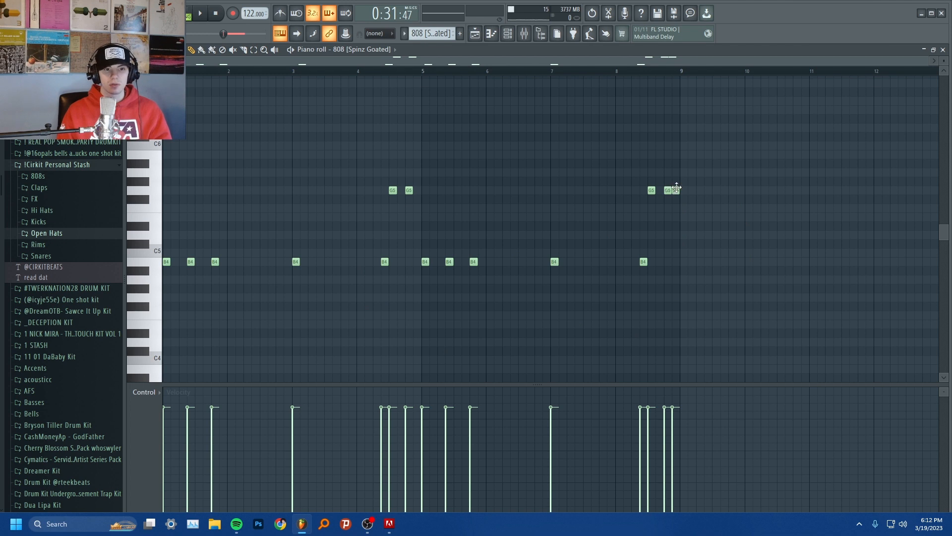
key("space")
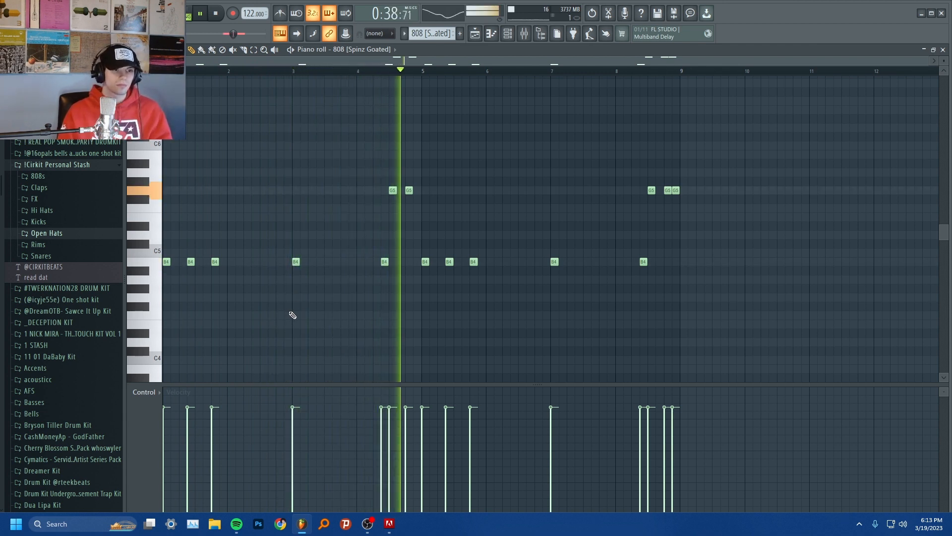
key("space")
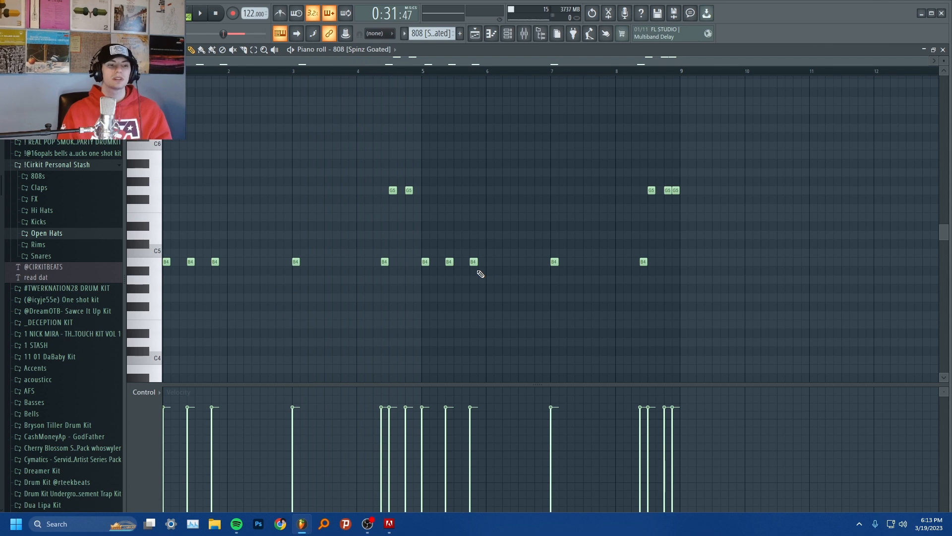
Step: Open the Kick [ fly ] pattern on Track 10 in the piano roll and play it
left_click(477, 35)
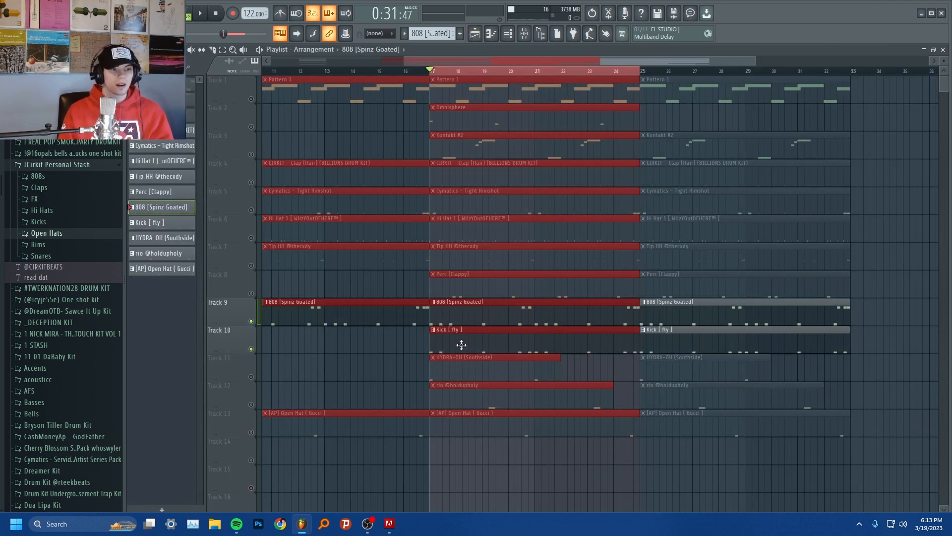
double_click(461, 344)
scroll(400, 74, "up", 2)
scroll(399, 73, "up", 1)
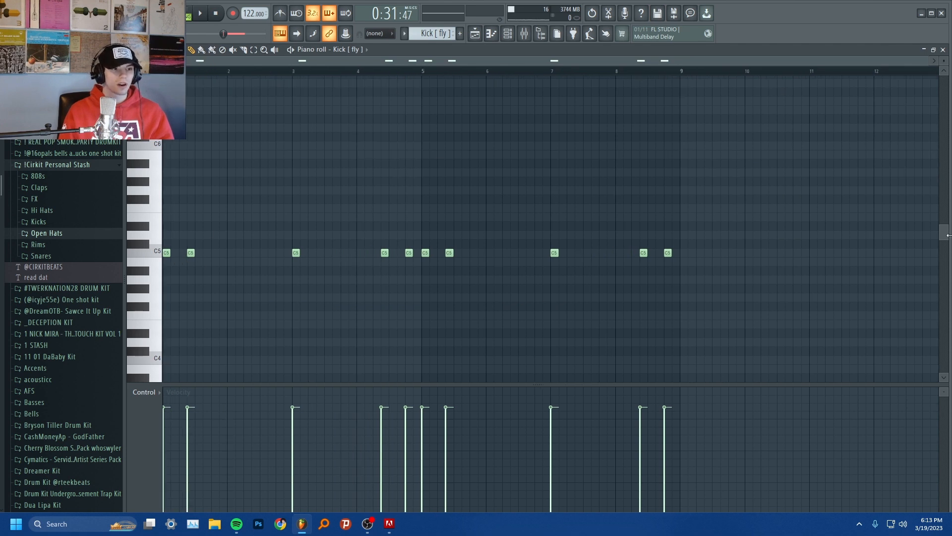
key("space")
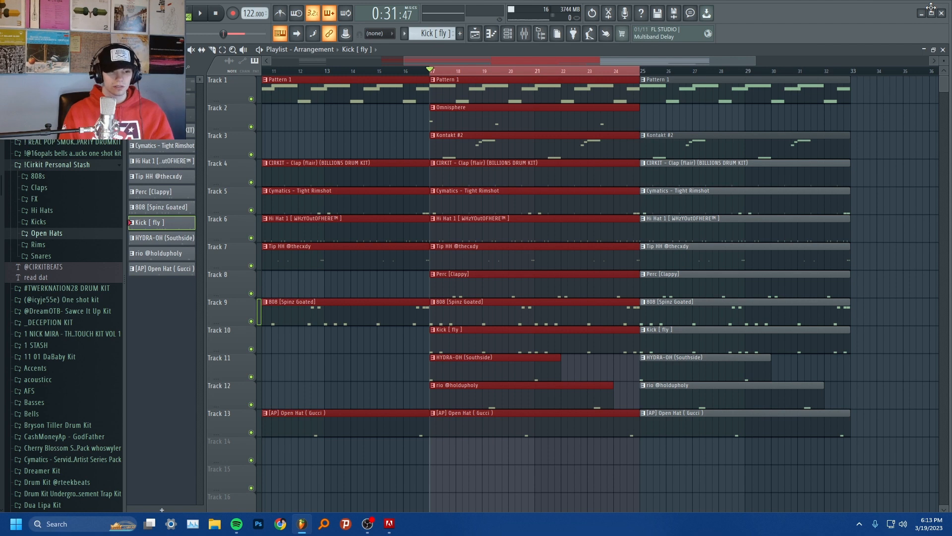
Step: Play the full beat in the playlist from bar 17 with every track unmuted
key("space")
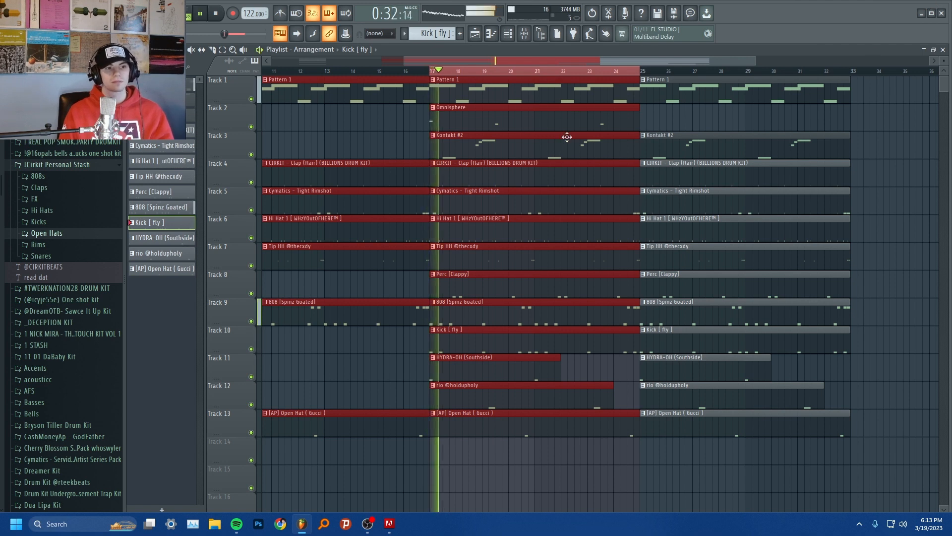